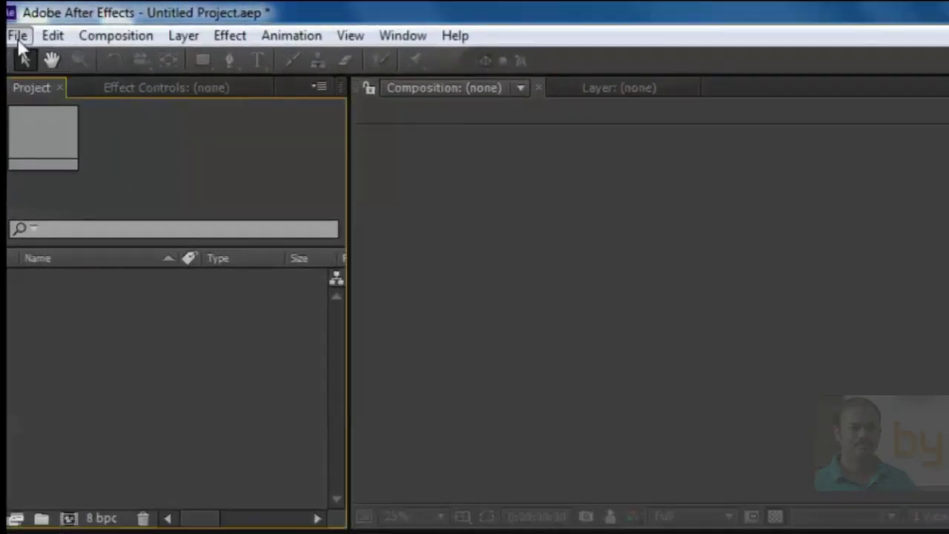
# Step: Open the File menu in the empty untitled project
pyautogui.click(11, 23)
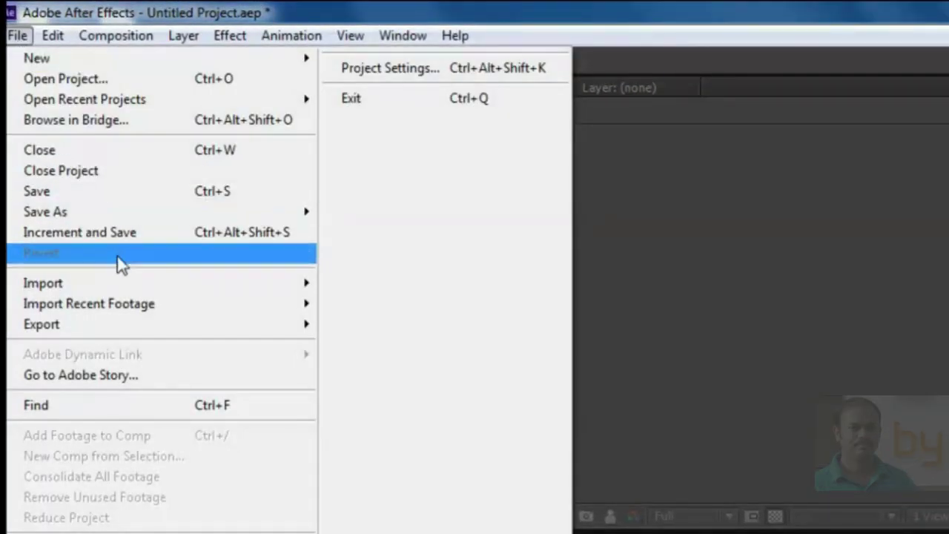
# Step: Import 'test video' from the Desktop and build a 'test video' composition from it
pyautogui.moveTo(159, 284)
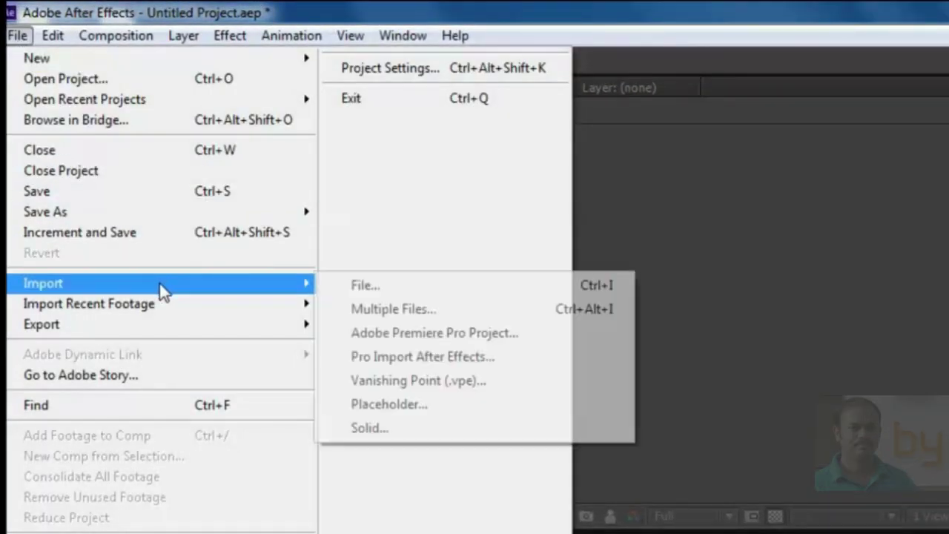
pyautogui.click(367, 286)
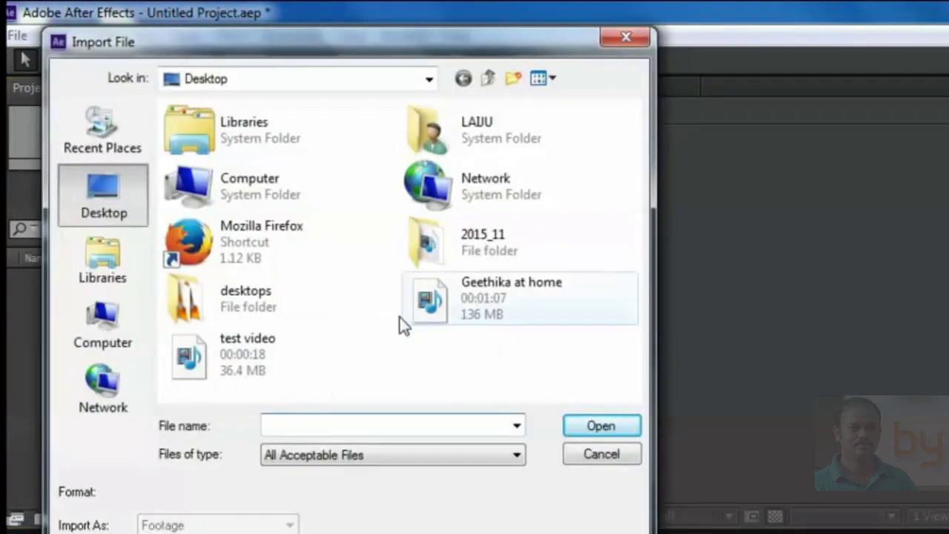
pyautogui.click(236, 363)
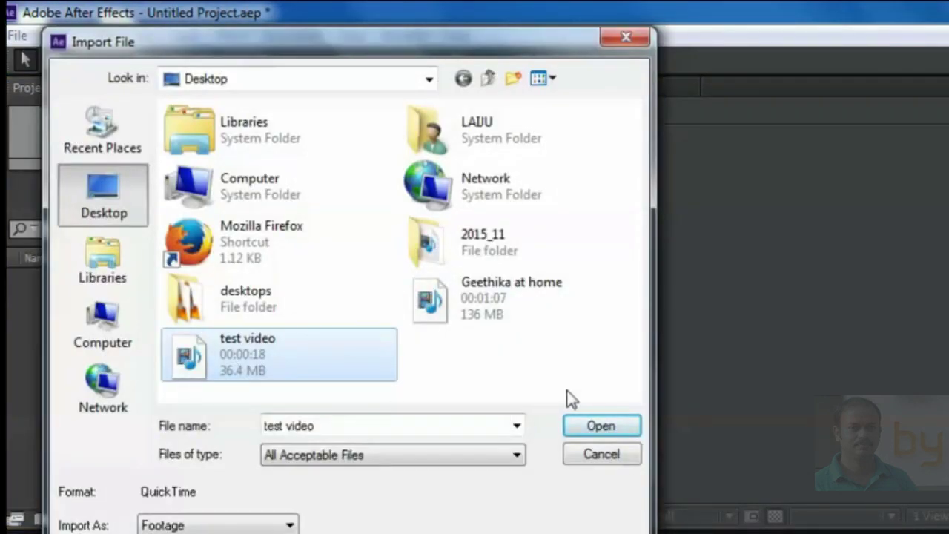
pyautogui.click(599, 429)
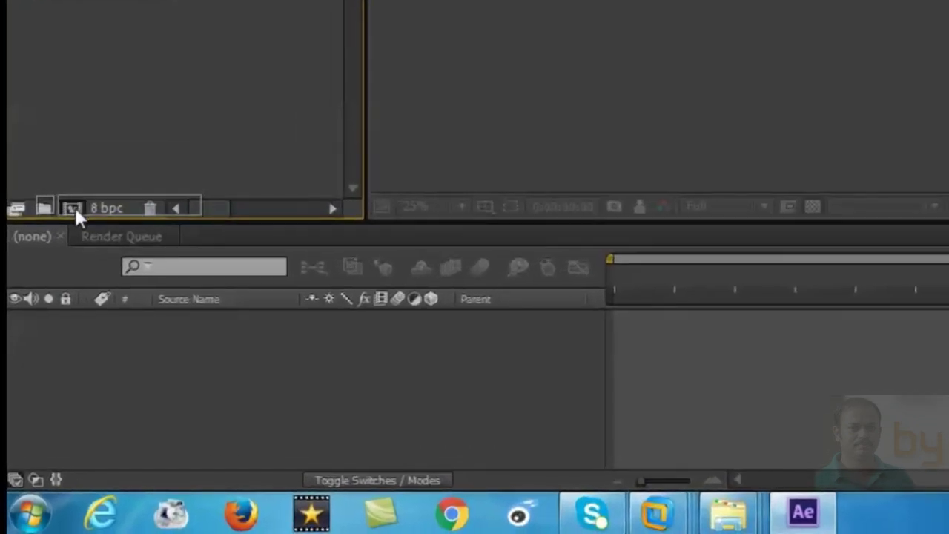
pyautogui.click(74, 206)
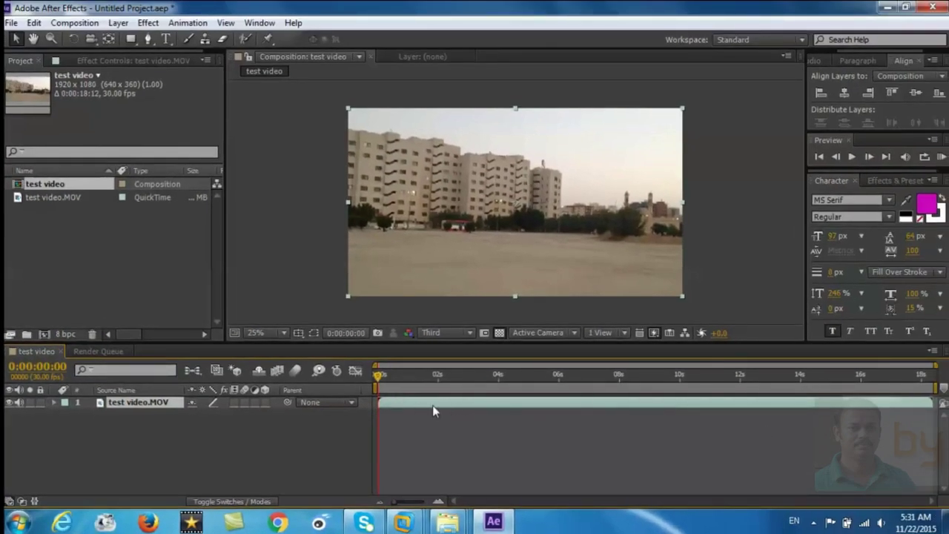
# Step: Split the layer at 0:00:04:02, delete the opening piece, and move the playhead to about 12 s
pyautogui.moveTo(378, 378); pyautogui.dragTo(500, 379)
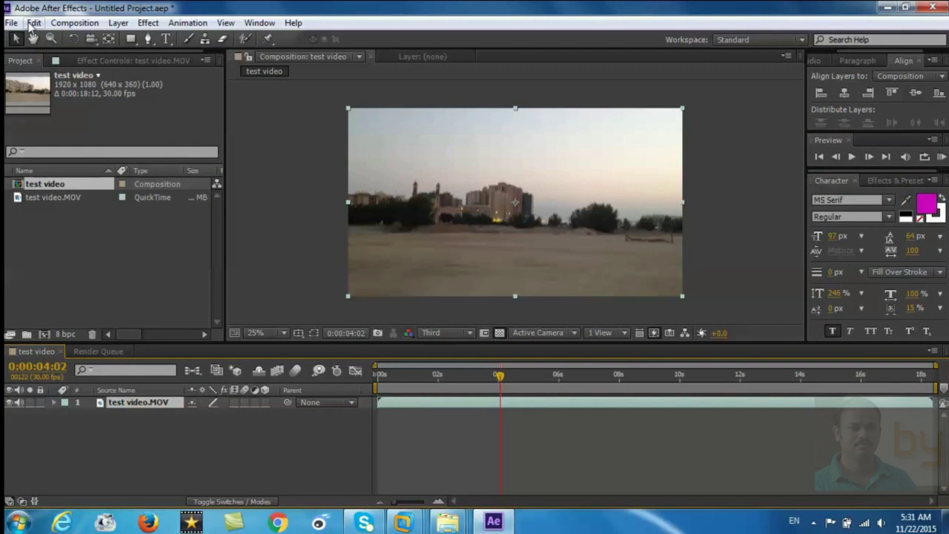
pyautogui.click(34, 23)
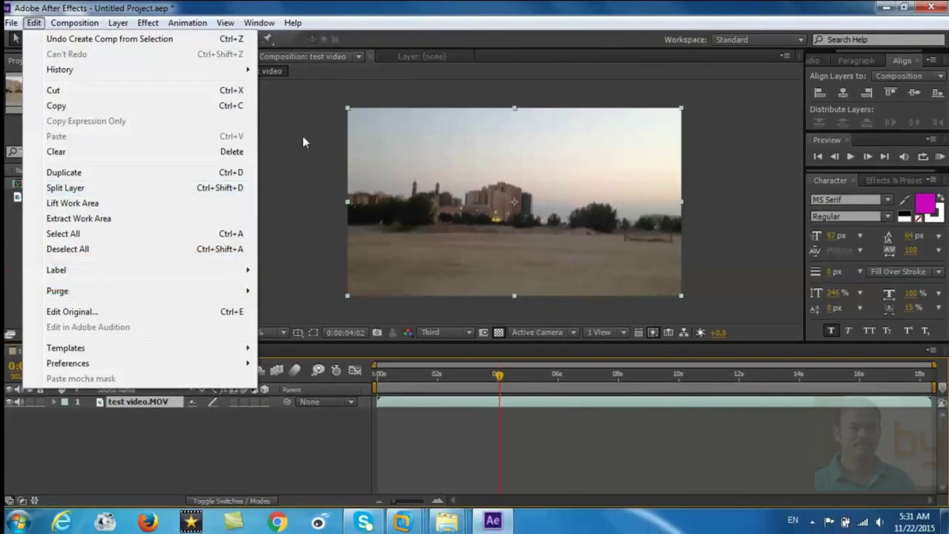
pyautogui.click(123, 192)
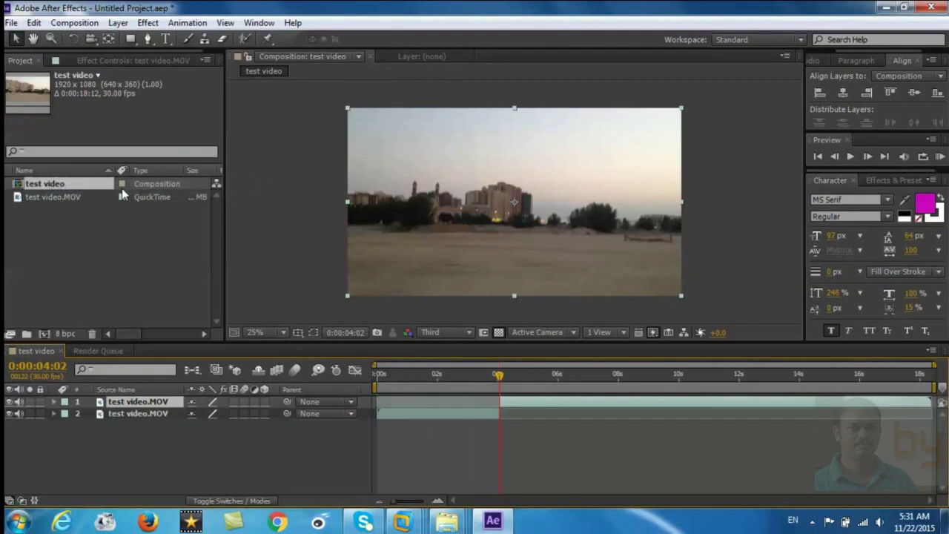
pyautogui.click(432, 421)
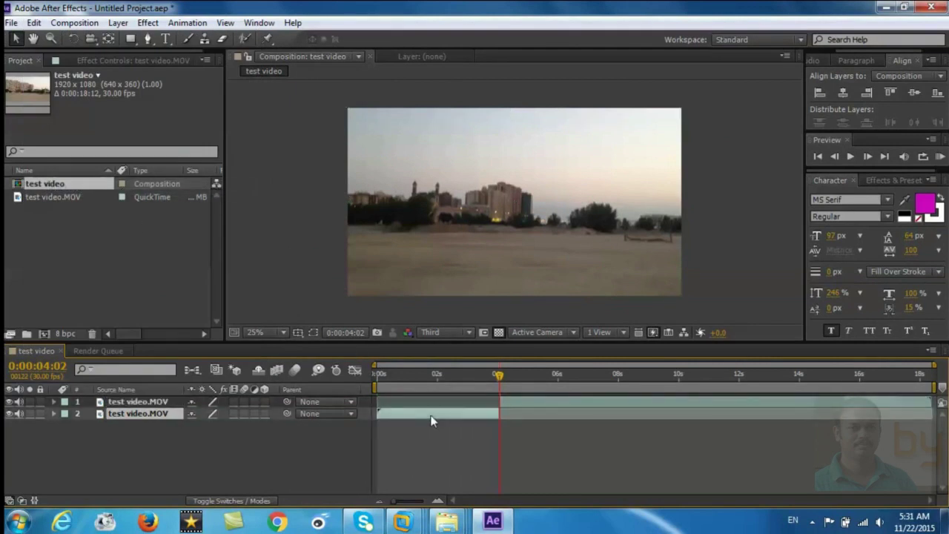
pyautogui.press('Delete')
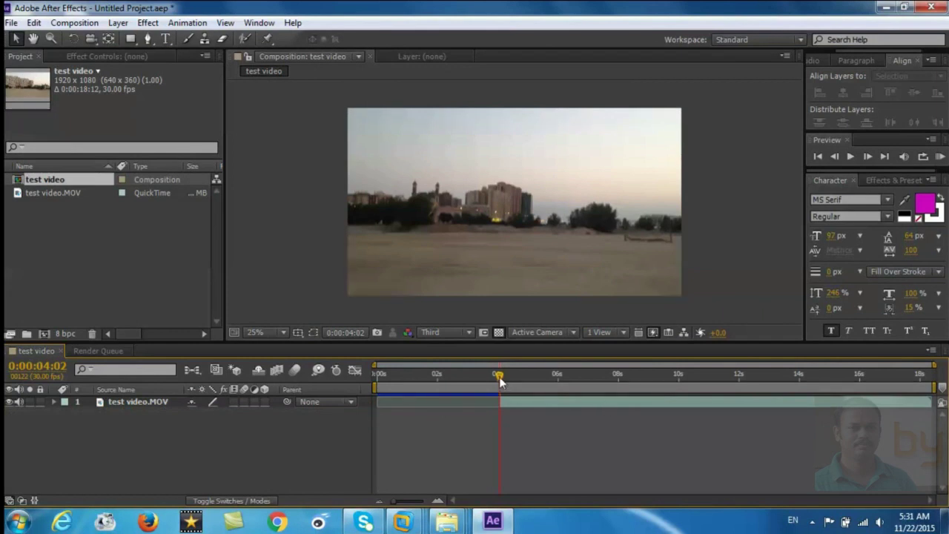
pyautogui.moveTo(499, 378); pyautogui.dragTo(740, 384)
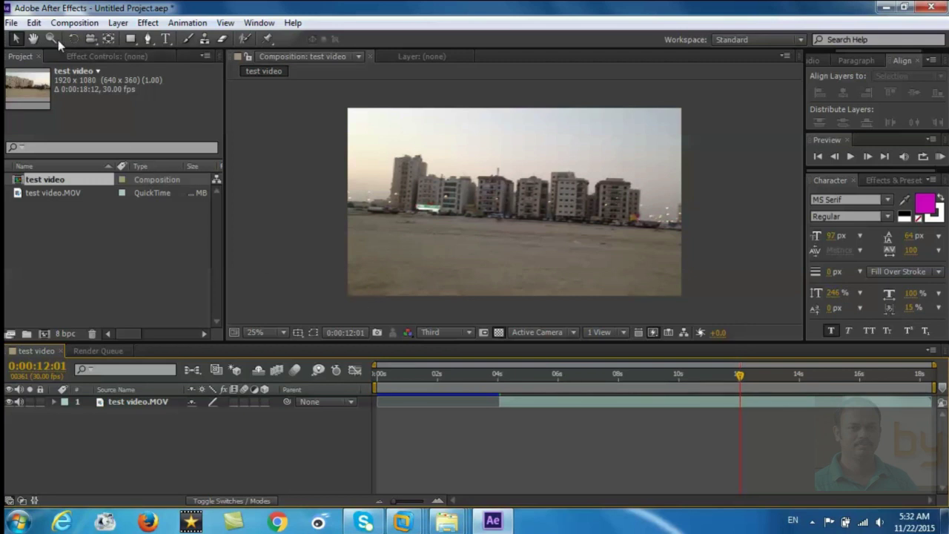
# Step: Split the layer at 0:00:12:01 and delete the tail after it
pyautogui.click(34, 23)
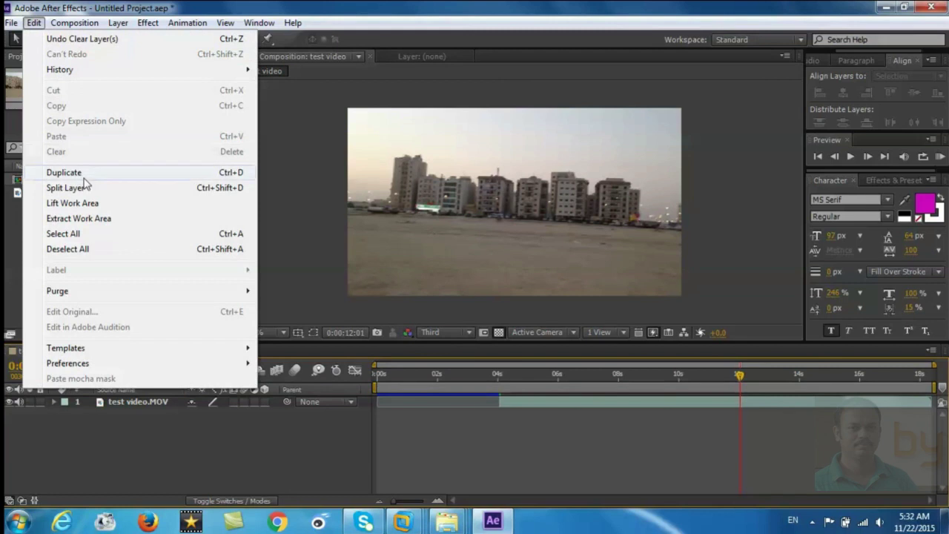
pyautogui.click(65, 188)
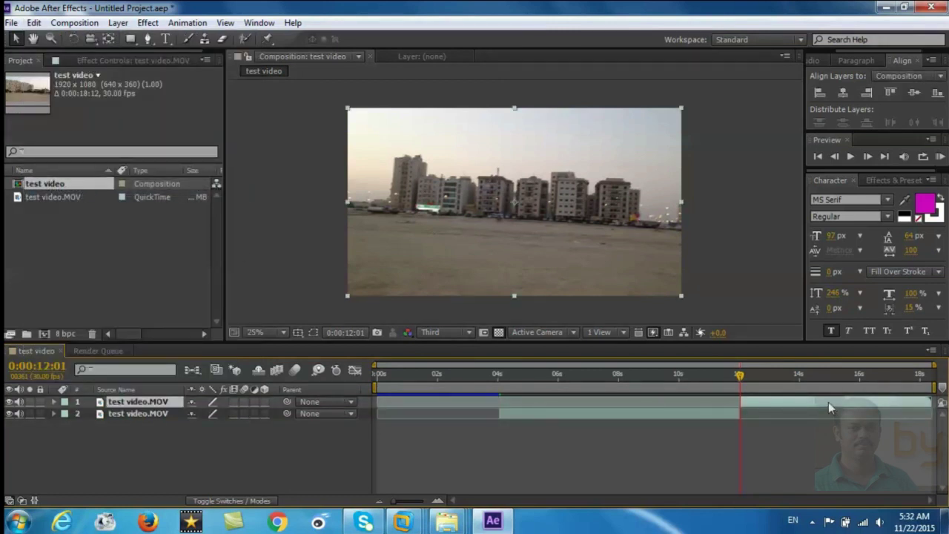
pyautogui.press('Delete')
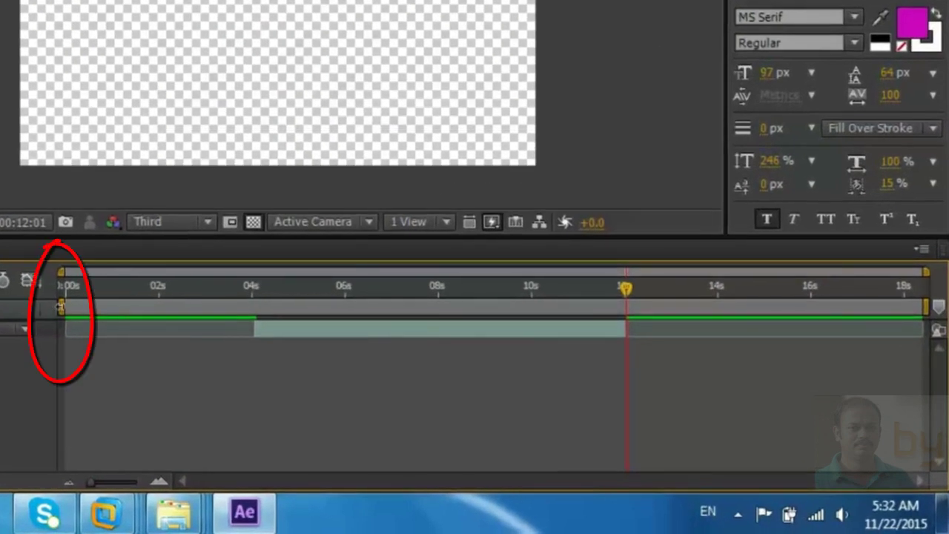
# Step: Set the work area to 4–12 s and preview the trimmed section
pyautogui.moveTo(61, 307); pyautogui.dragTo(250, 306)
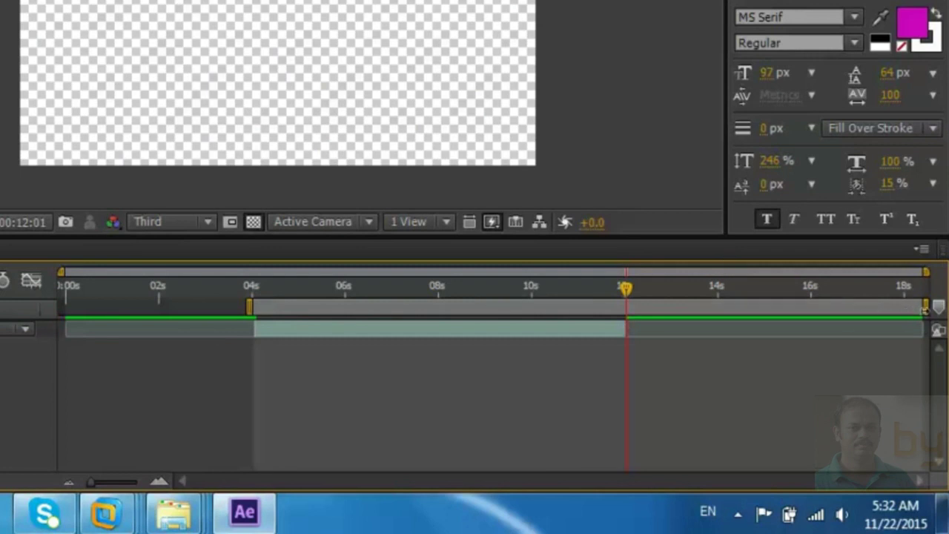
pyautogui.moveTo(925, 307); pyautogui.dragTo(625, 305)
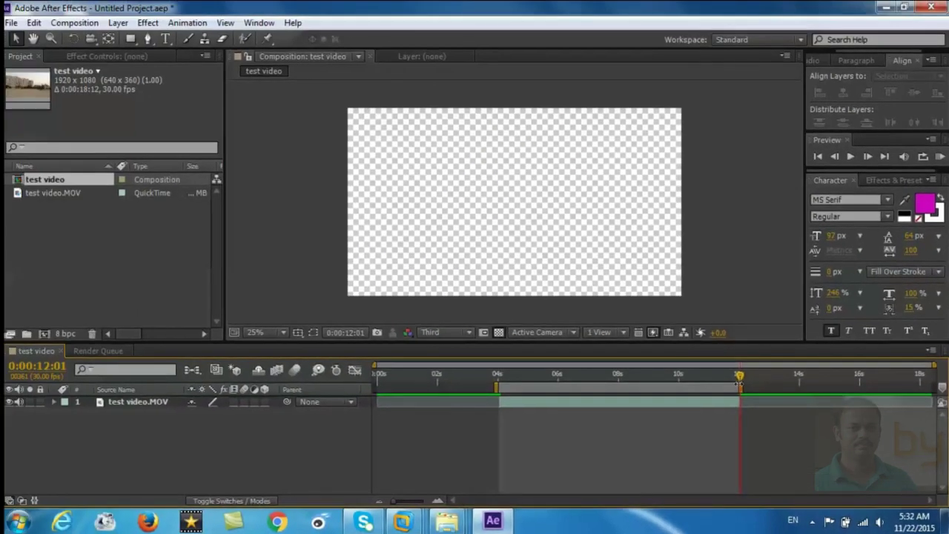
pyautogui.moveTo(739, 377); pyautogui.dragTo(502, 378)
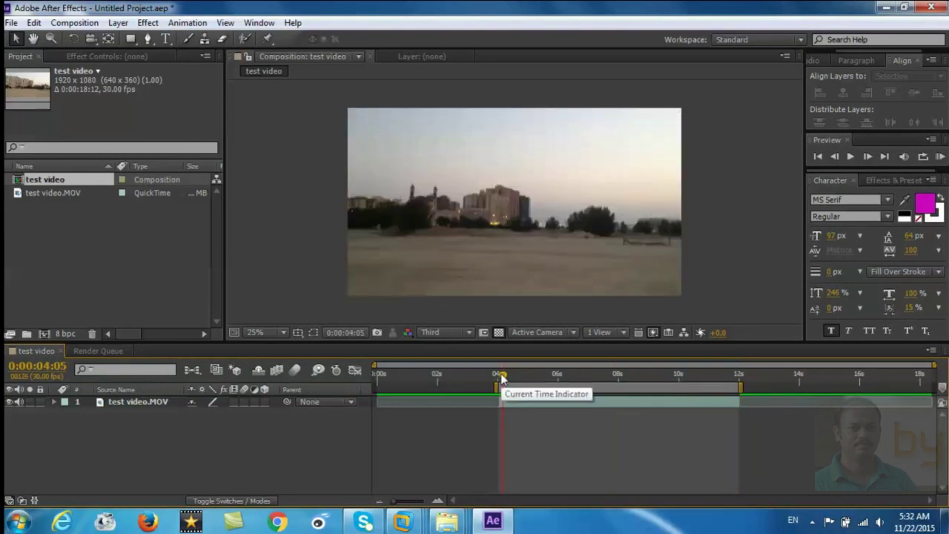
pyautogui.press('space')
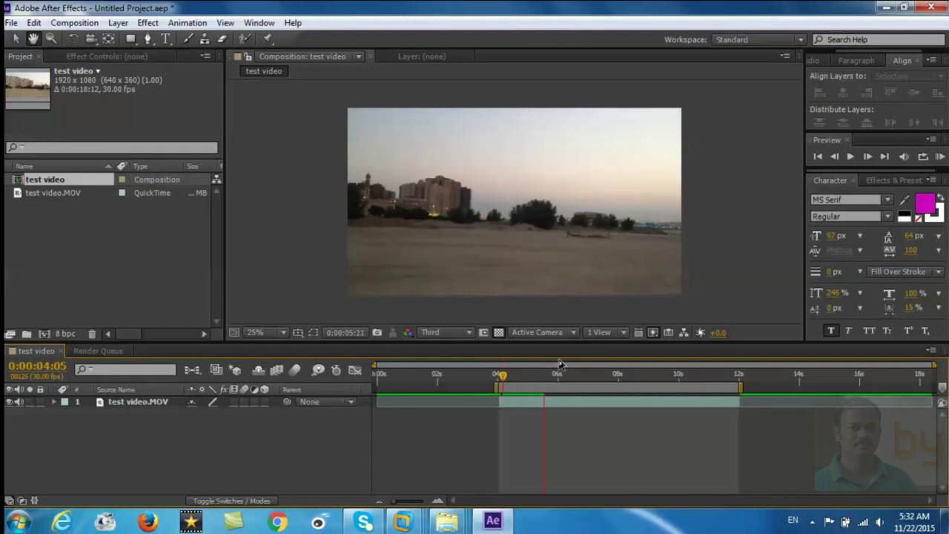
pyautogui.click(560, 363)
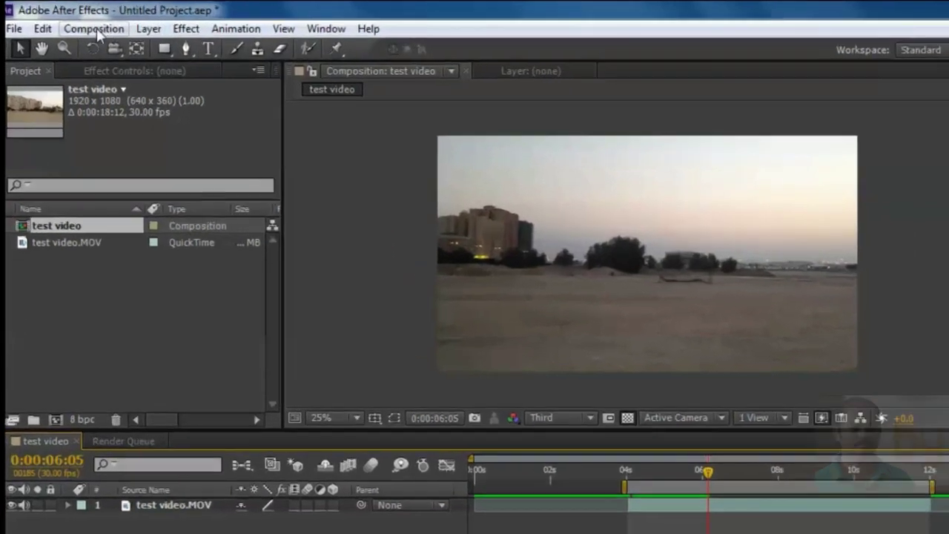
pyautogui.click(97, 32)
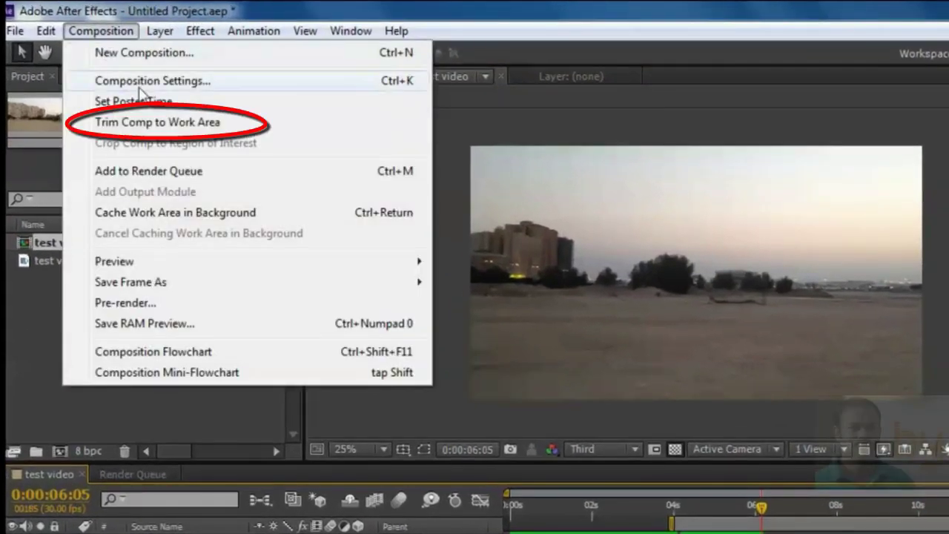
# Step: Trim the composition to its work area, leaving 0:00:07:29 starting near 4 s
pyautogui.click(164, 123)
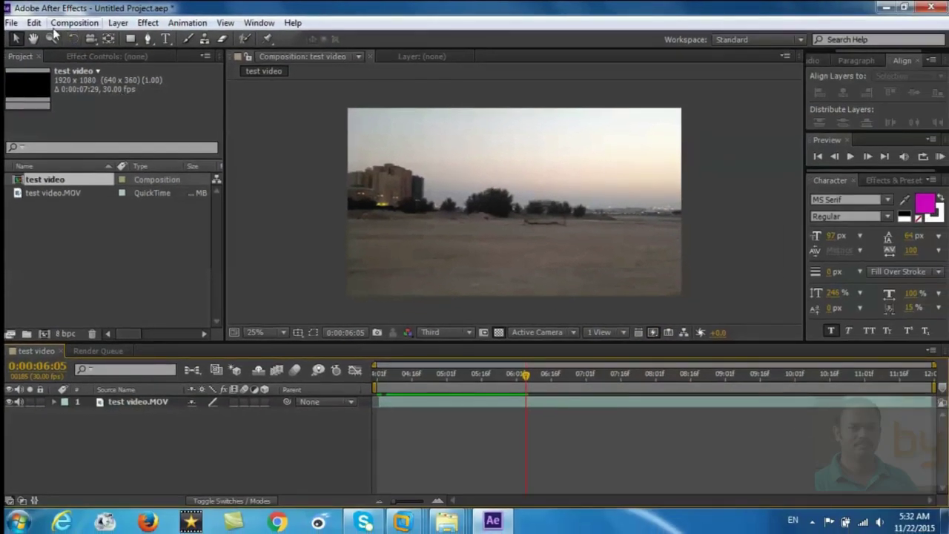
pyautogui.click(65, 24)
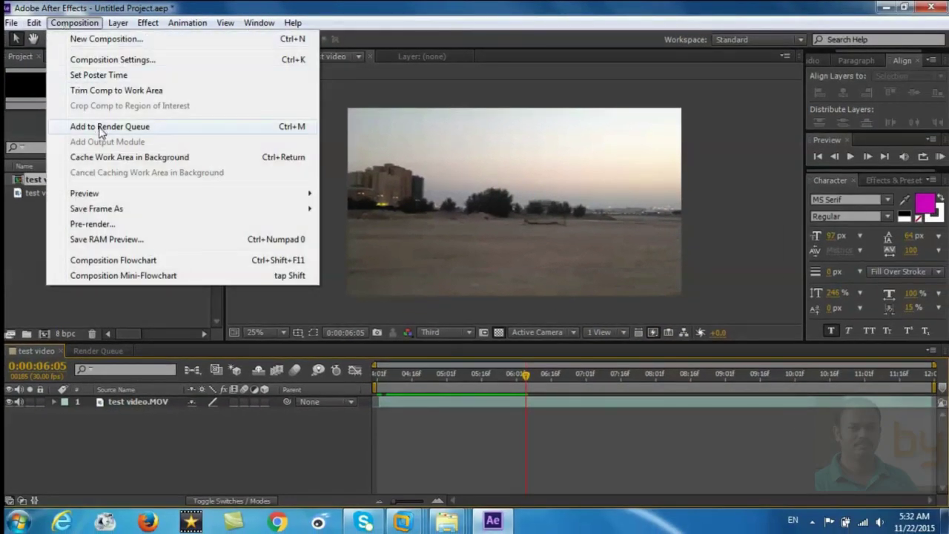
# Step: Add the composition to the render queue with H.264 output and audio enabled
pyautogui.click(99, 127)
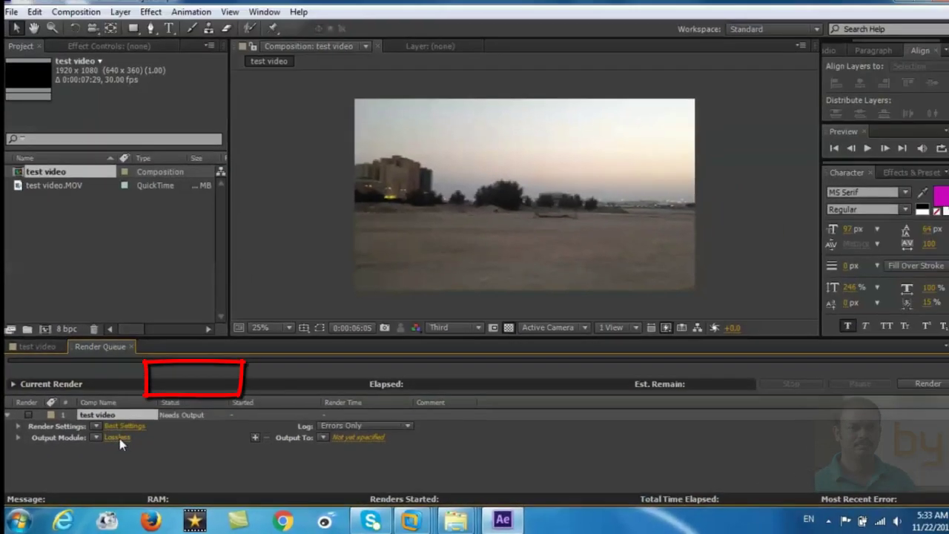
pyautogui.click(191, 378)
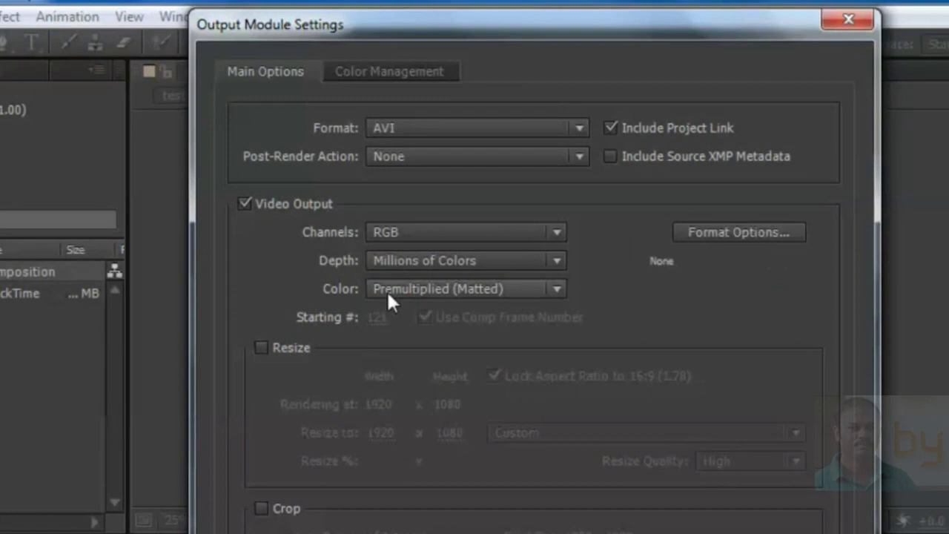
pyautogui.click(577, 128)
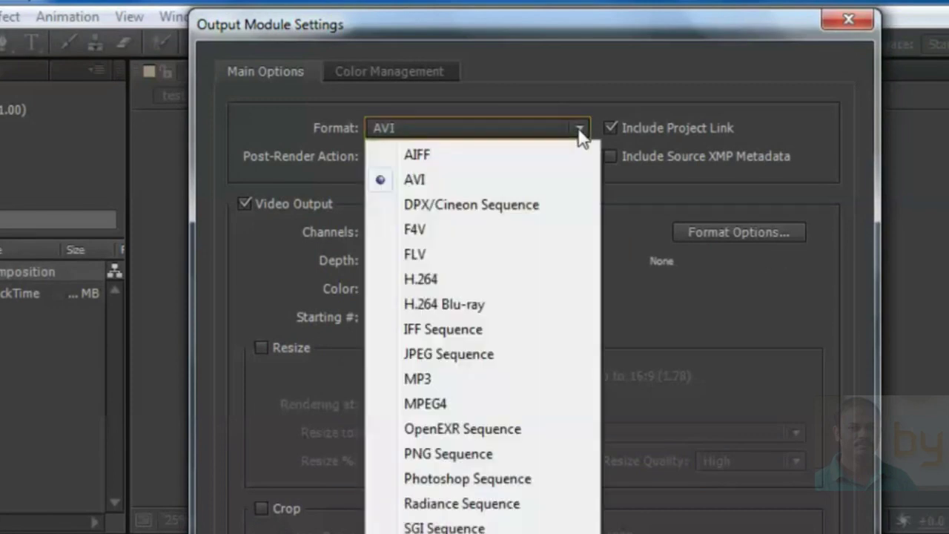
pyautogui.click(440, 281)
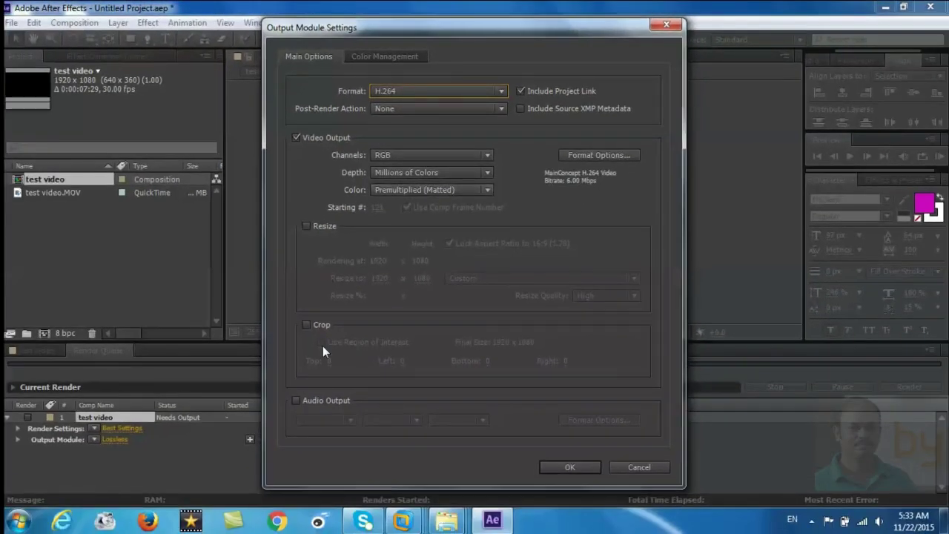
pyautogui.click(297, 401)
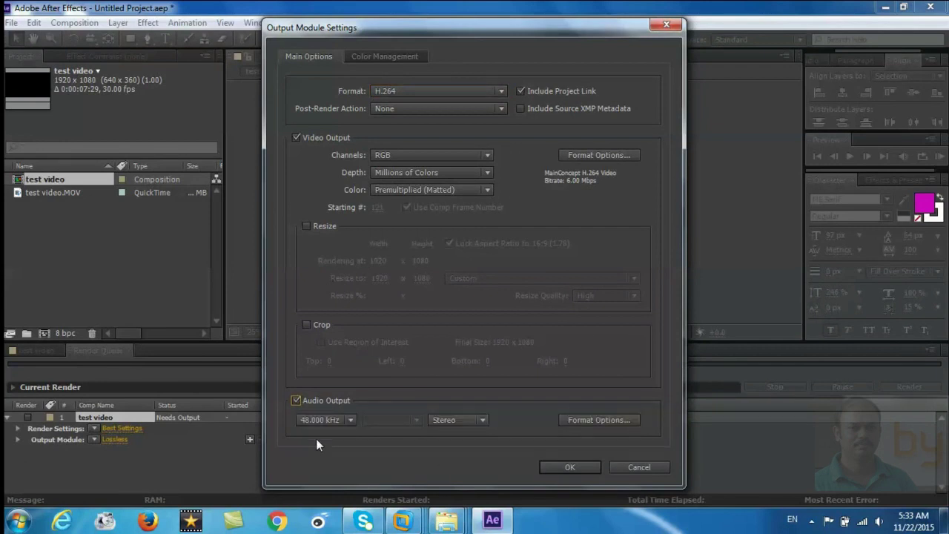
pyautogui.click(567, 467)
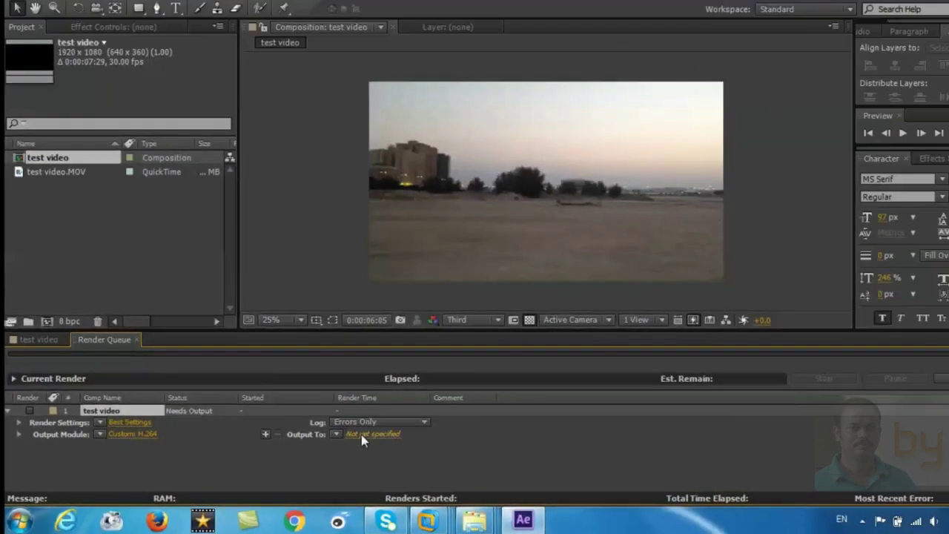
# Step: Set the render output file to 'video cut.mp4' on the Desktop
pyautogui.click(533, 385)
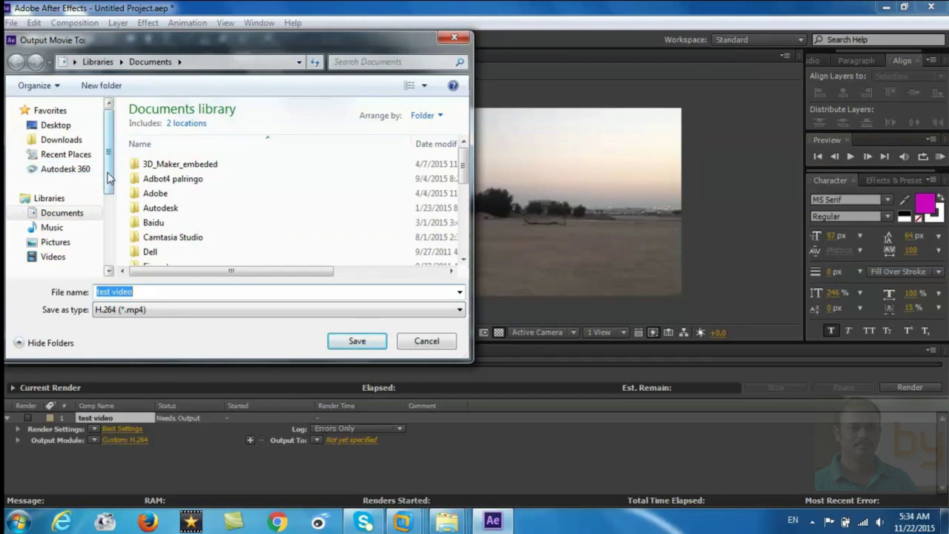
pyautogui.click(58, 126)
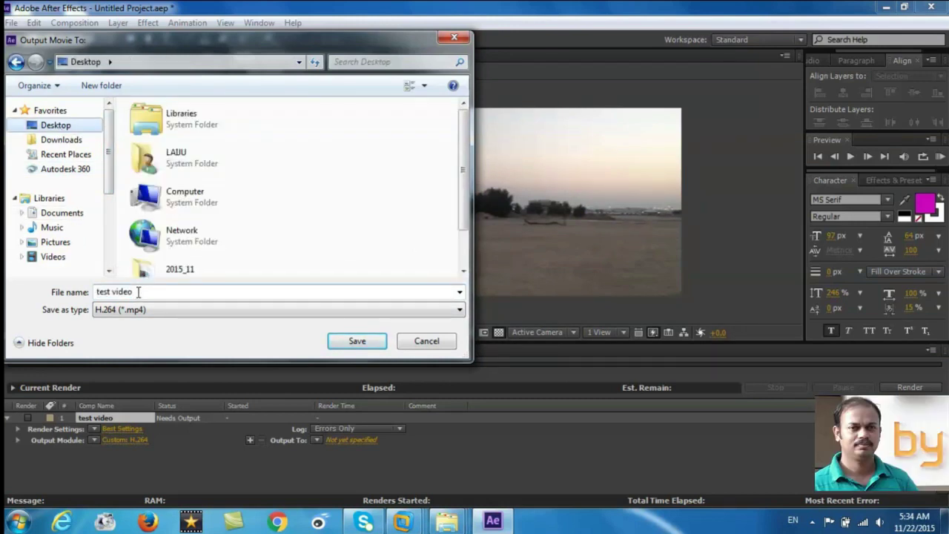
pyautogui.click(137, 292)
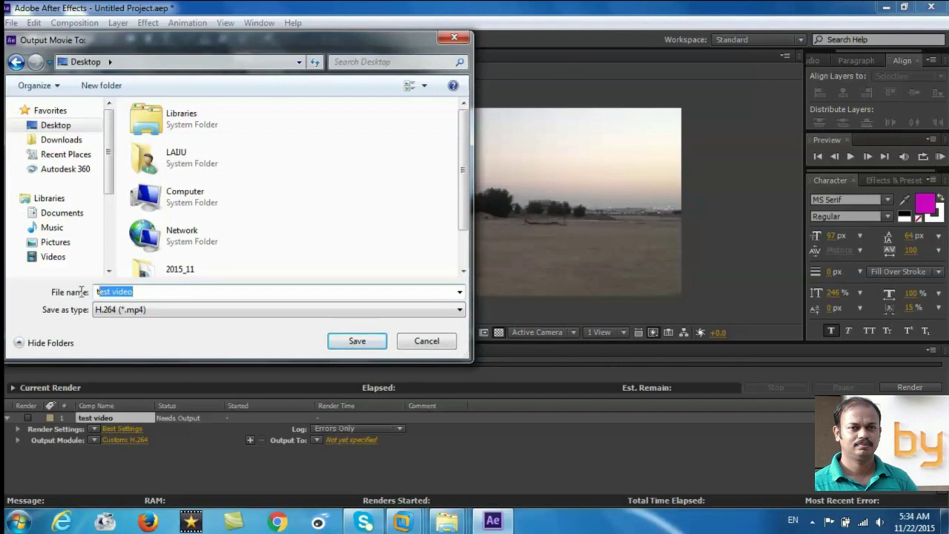
pyautogui.write('vu')
pyautogui.click(350, 340)
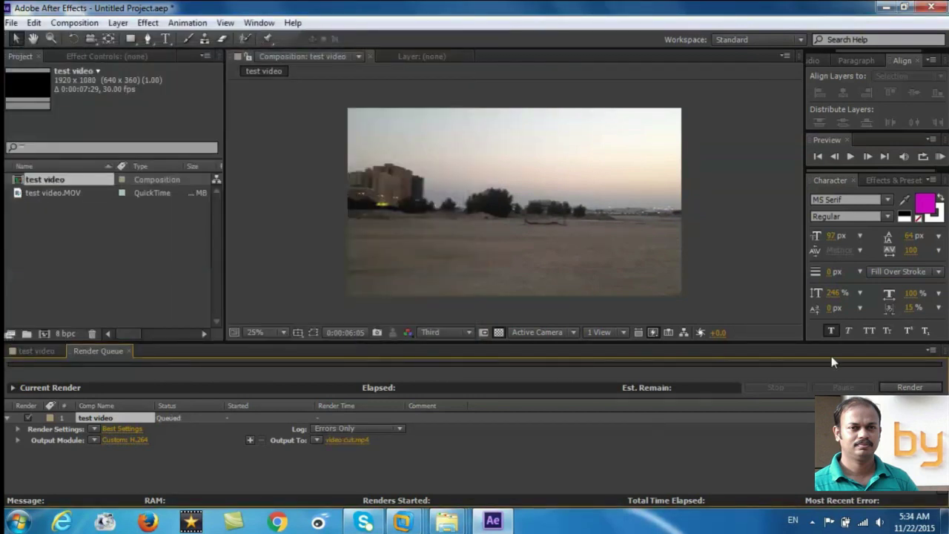
# Step: Render the queued composition to completion, then minimise After Effects
pyautogui.click(901, 388)
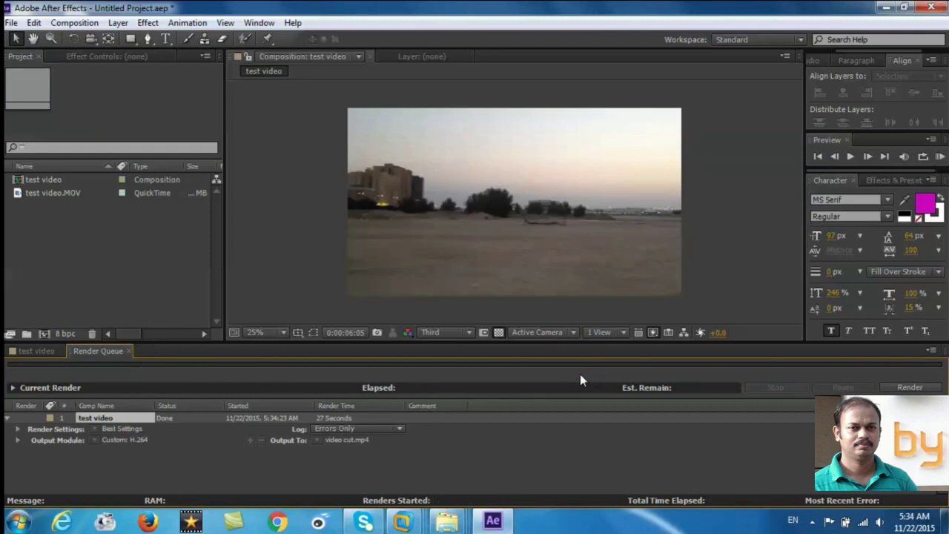
pyautogui.click(887, 6)
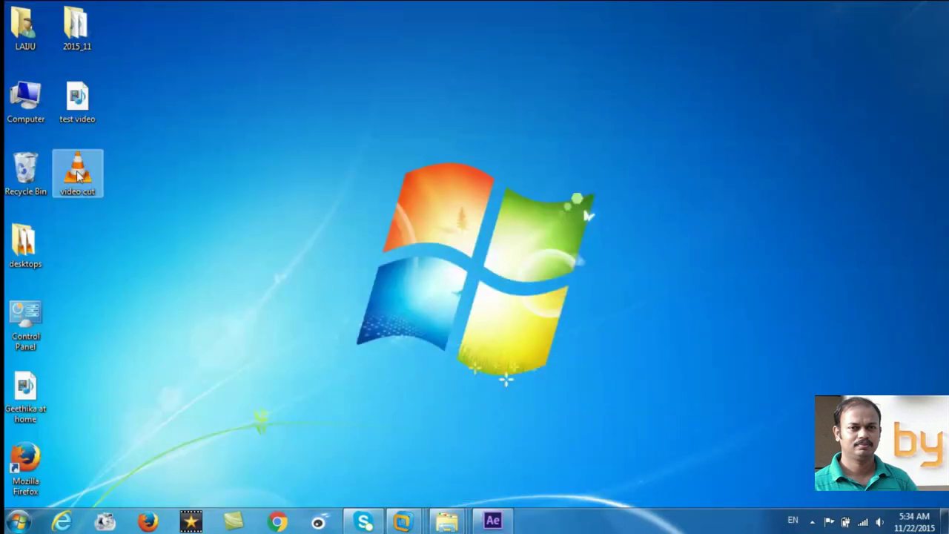
# Step: Open the 'video cut' file on the desktop to play it in VLC
pyautogui.click(78, 174)
pyautogui.doubleClick(78, 174)
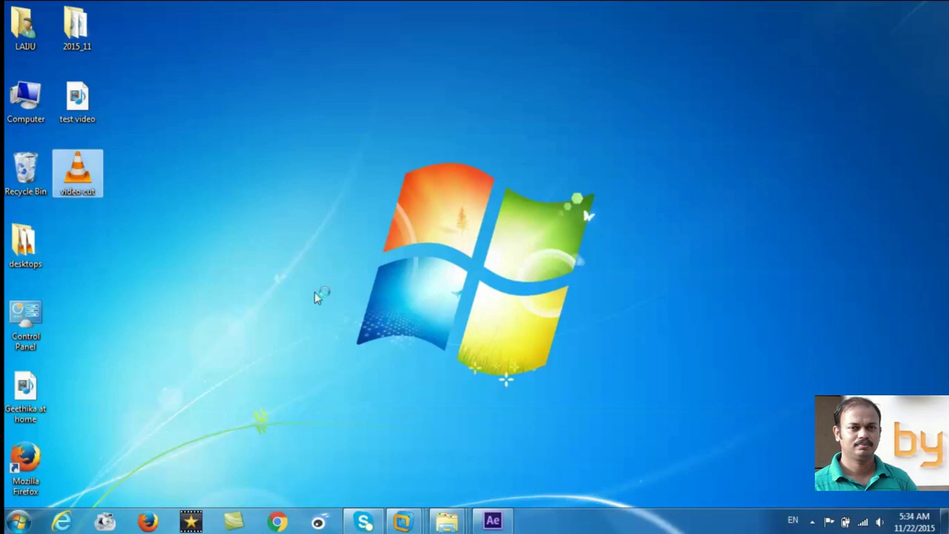